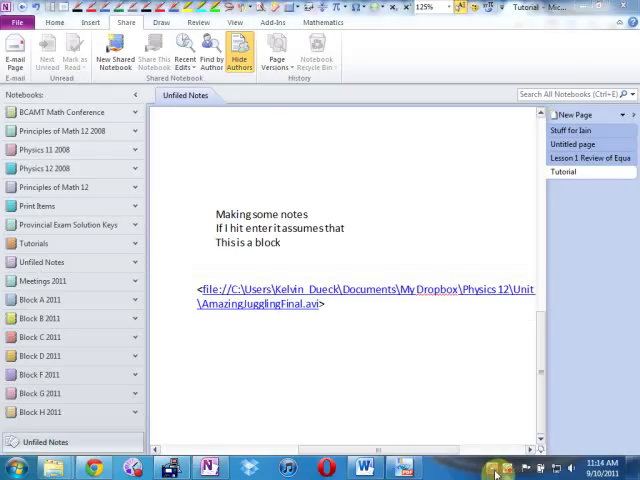
Sketch a black pen wave above the notes and a short curve below the file link.
left_click(510, 468)
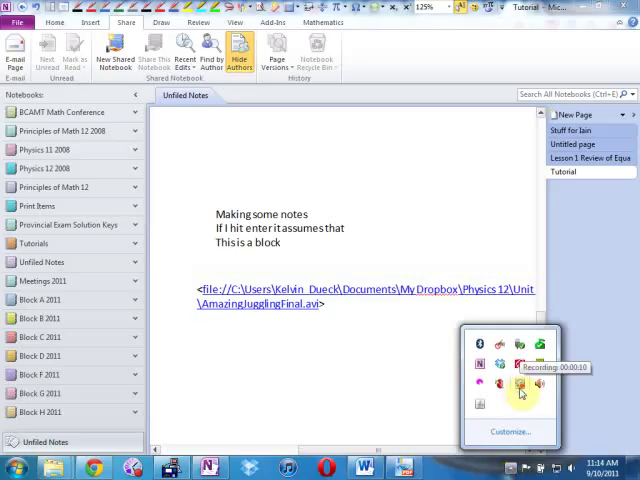
left_click(510, 468)
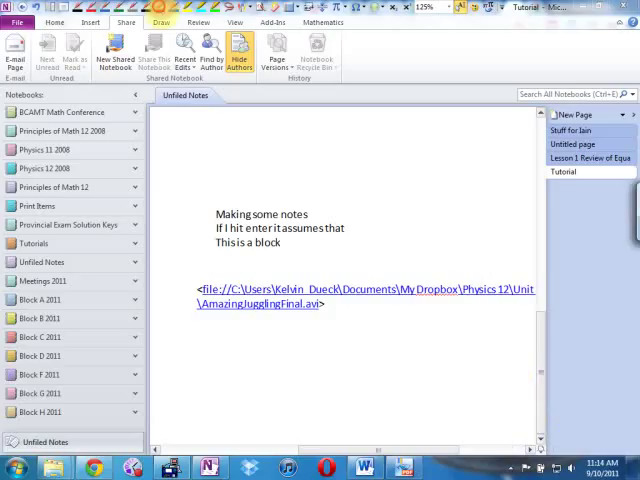
left_click(239, 126)
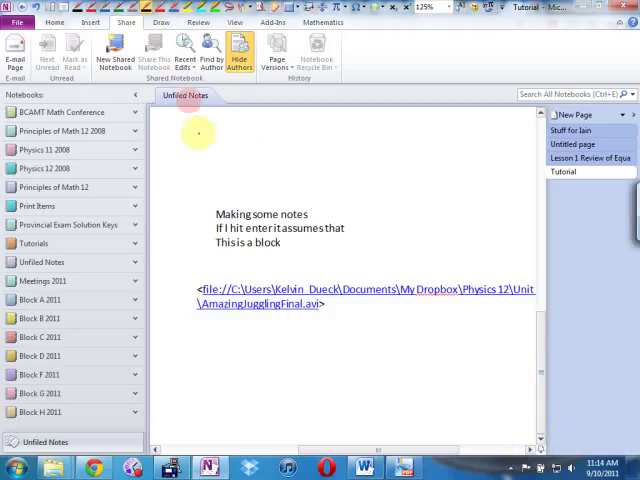
left_click_drag(197, 150, 415, 162)
left_click_drag(207, 362, 290, 356)
left_click_drag(329, 366, 343, 368)
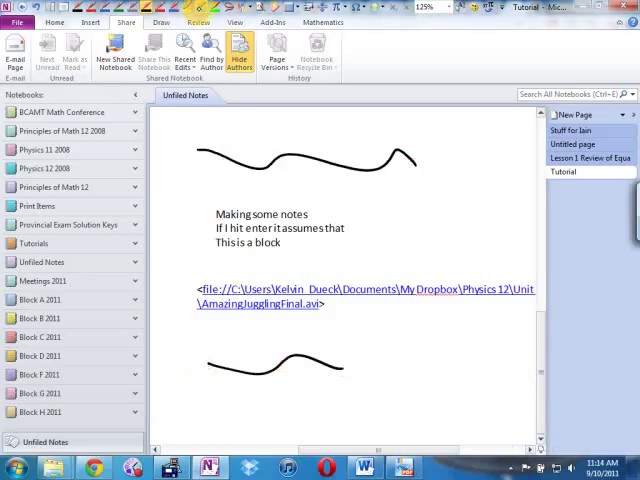
Highlight the upper wave in cyan, then bring up the BB FlashBack tray icon's menu.
left_click(100, 6)
left_click_drag(190, 149, 437, 155)
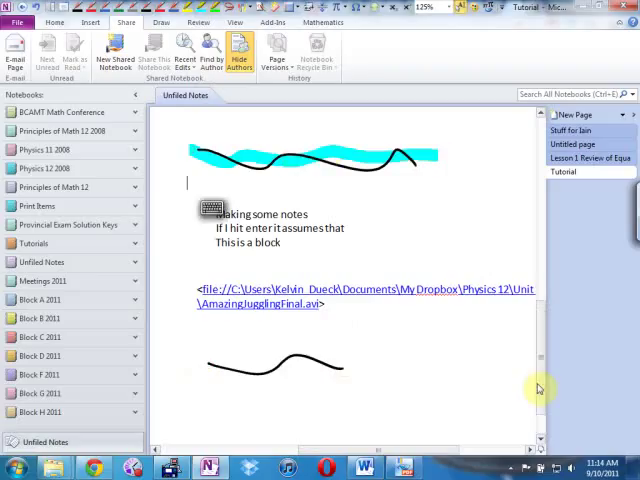
left_click(511, 468)
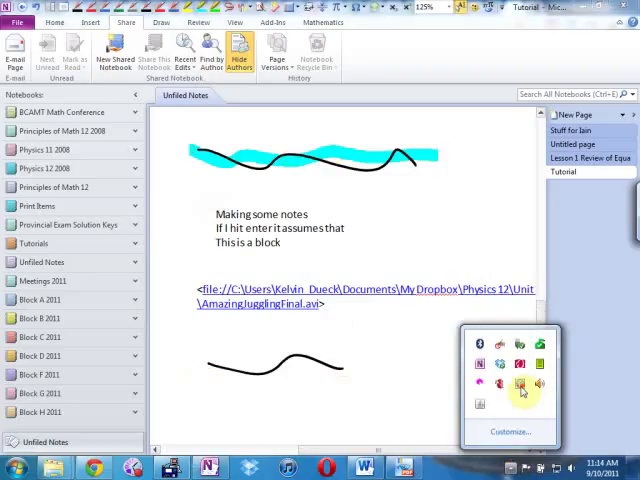
right_click(521, 385)
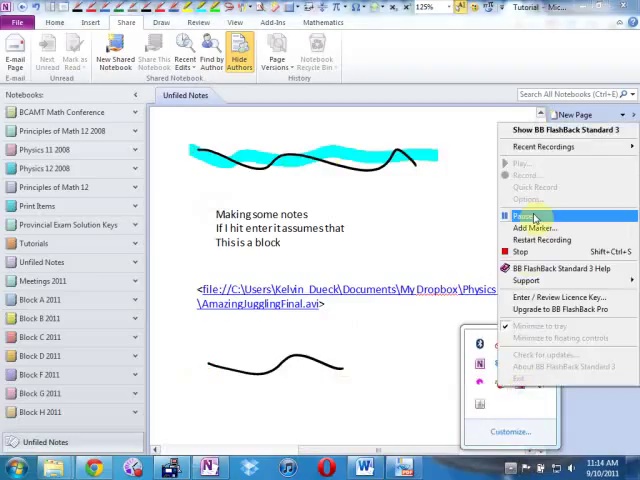